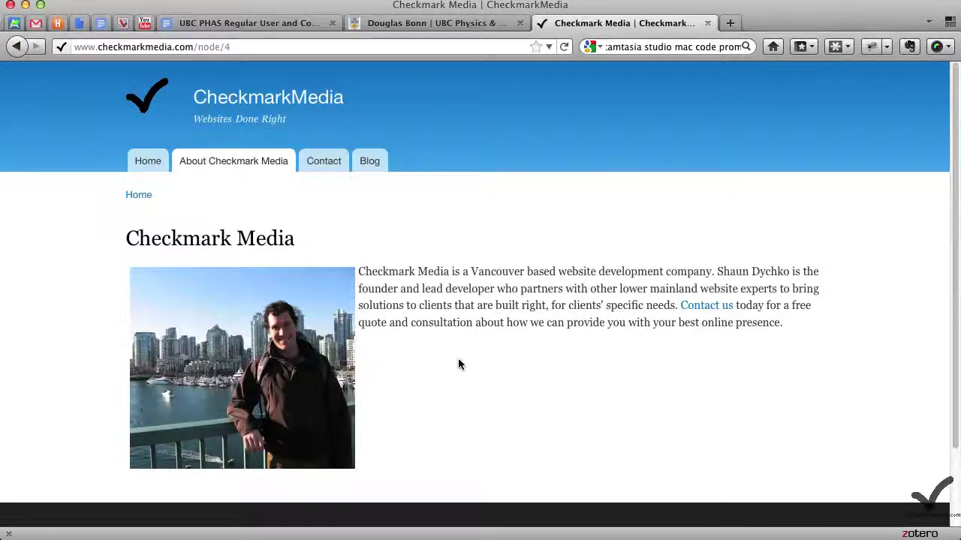
Open the researcher profile's Publications page and note its no-bibliographic-entries notice.
left_click(437, 23)
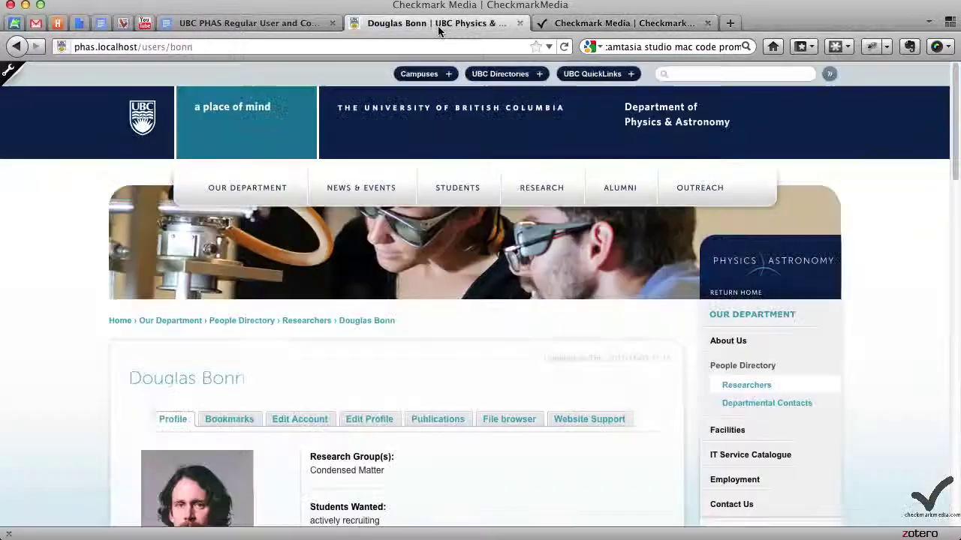
scroll(143, 366, "down", 3)
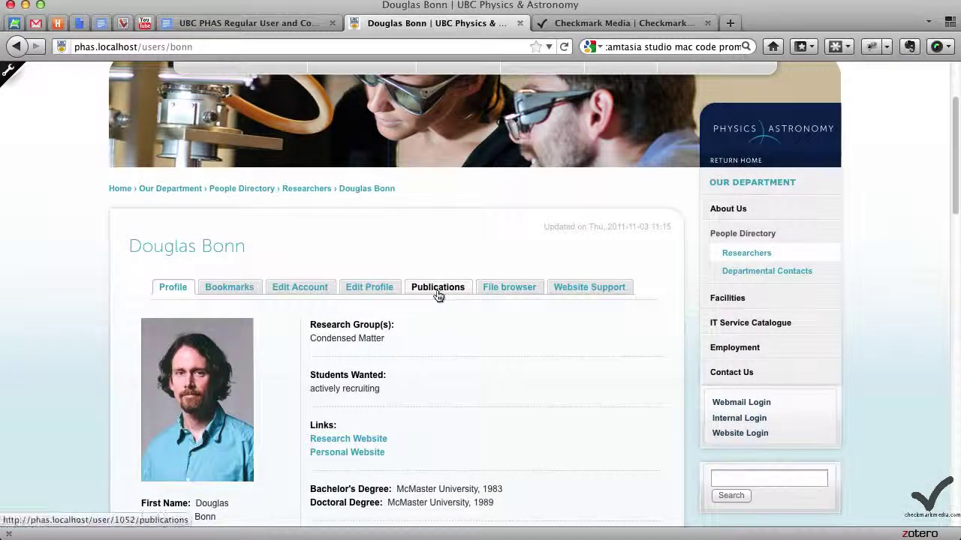
left_click(438, 292)
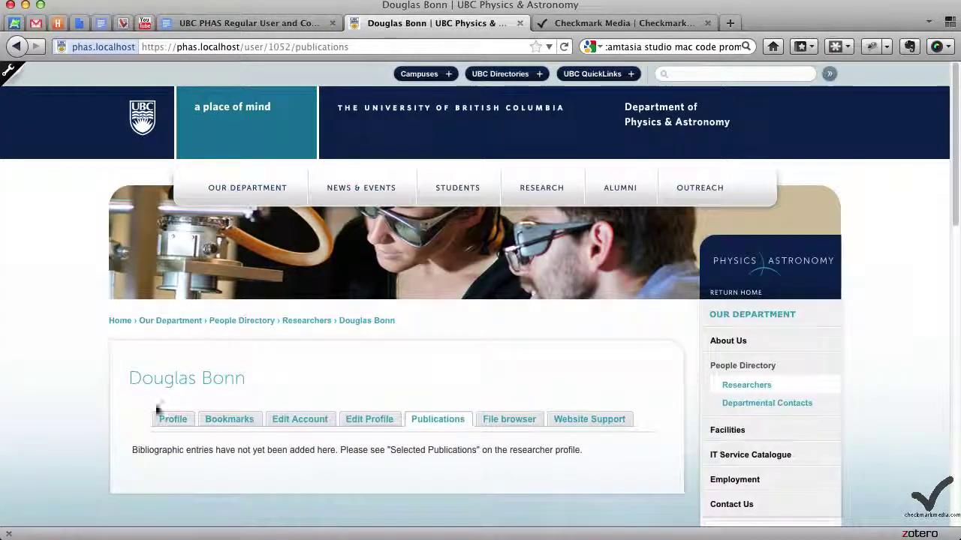
left_click_drag(127, 455, 586, 455)
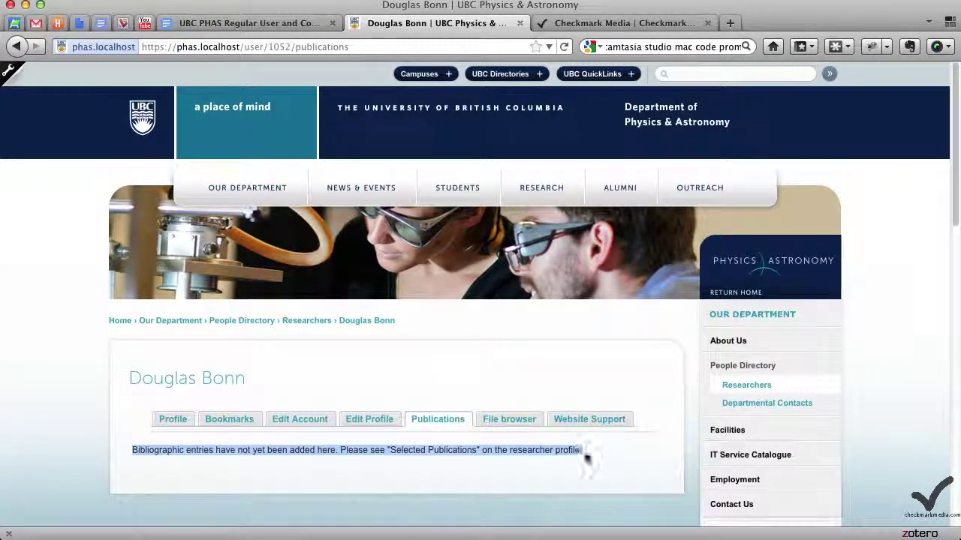
left_click(296, 481)
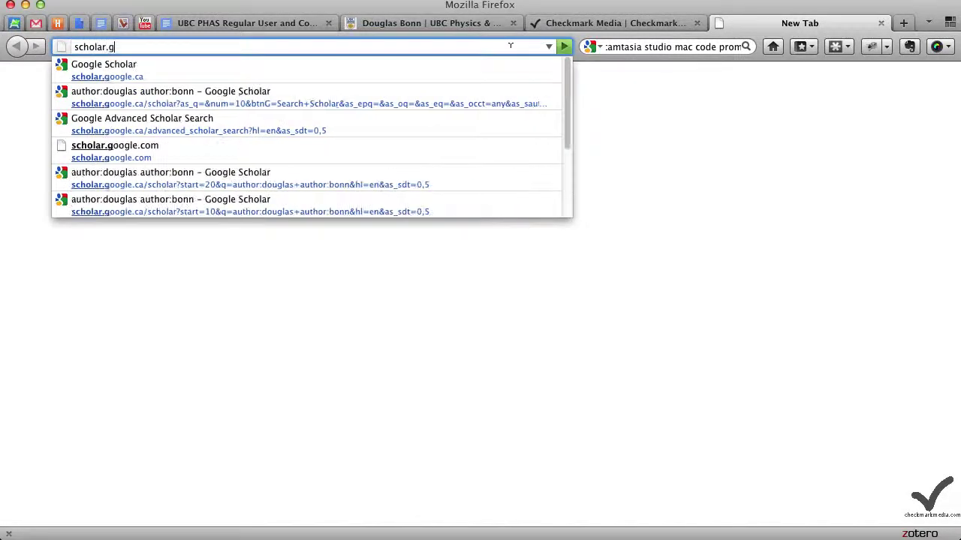
Search scholar.google.ca's Advanced Scholar Search for articles written by the researcher.
key("Down")
key("Return")
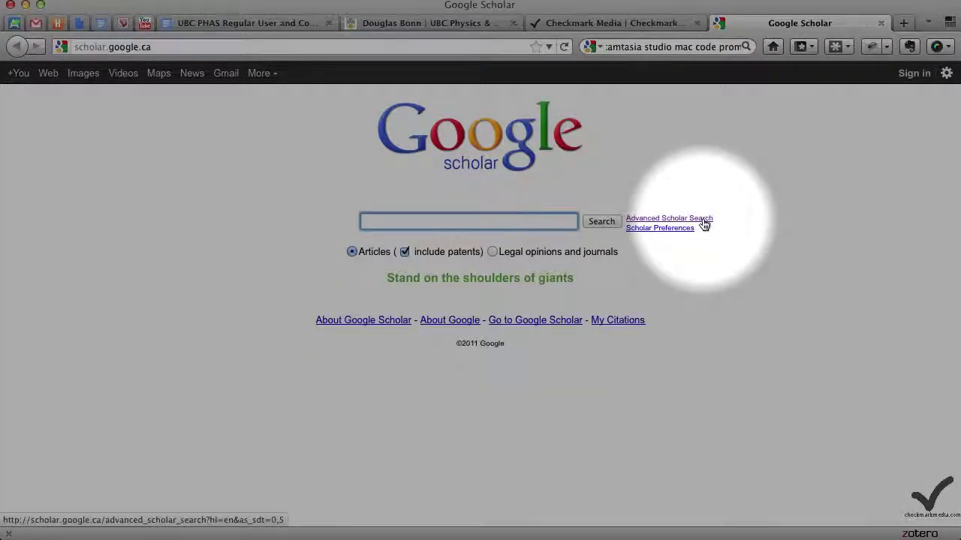
left_click(704, 220)
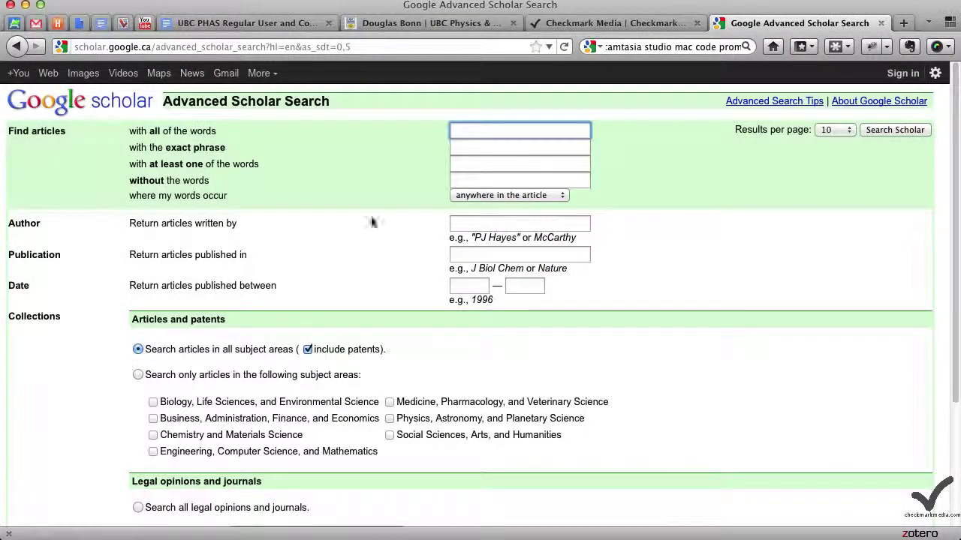
left_click_drag(126, 221, 285, 228)
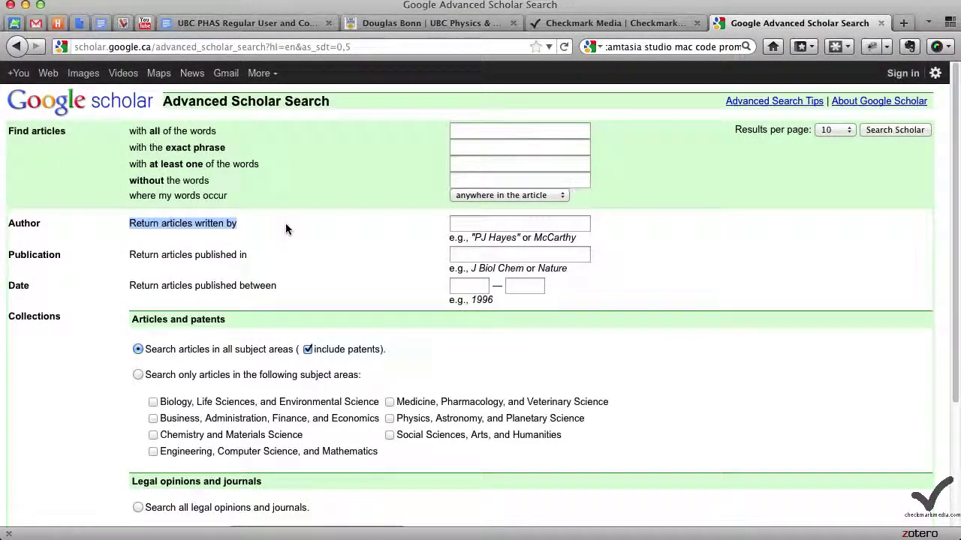
left_click(488, 225)
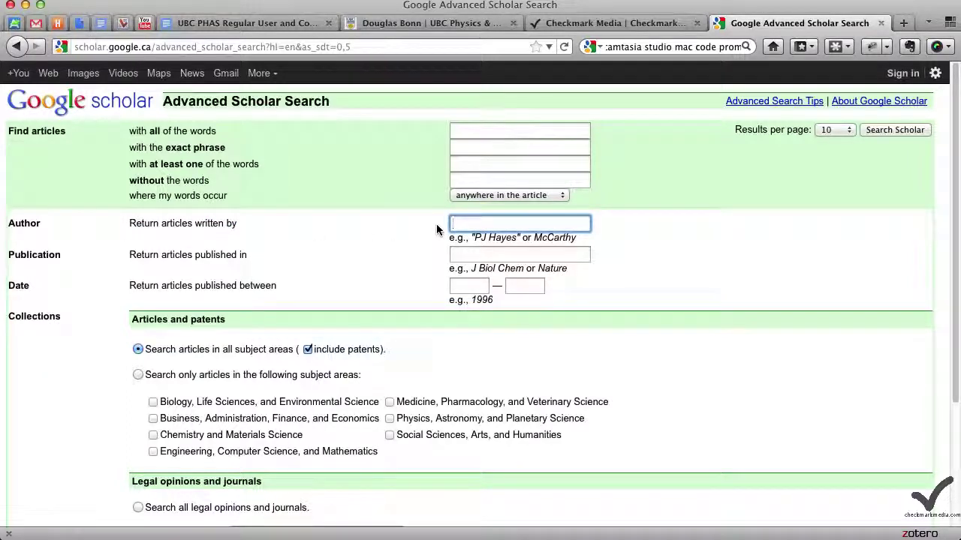
type("Douglas bonn")
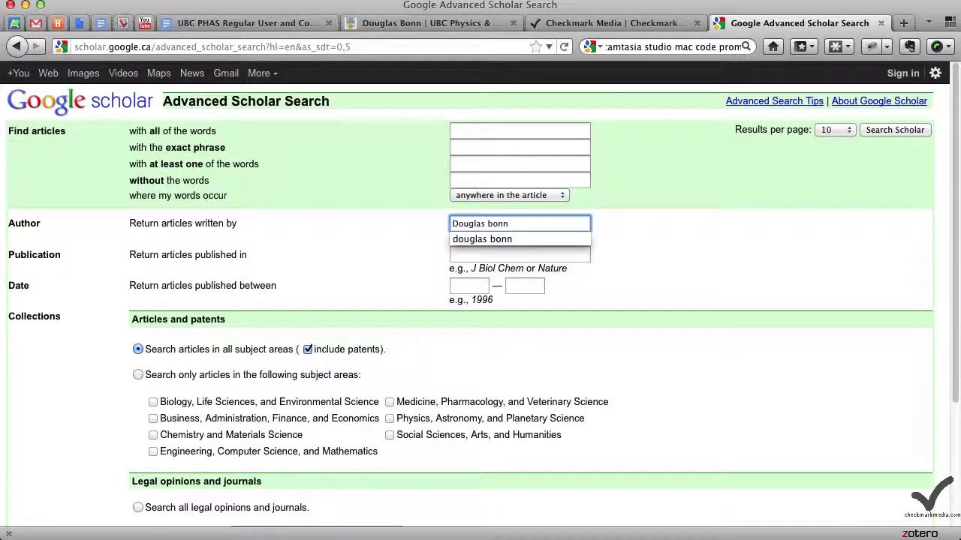
key("Return")
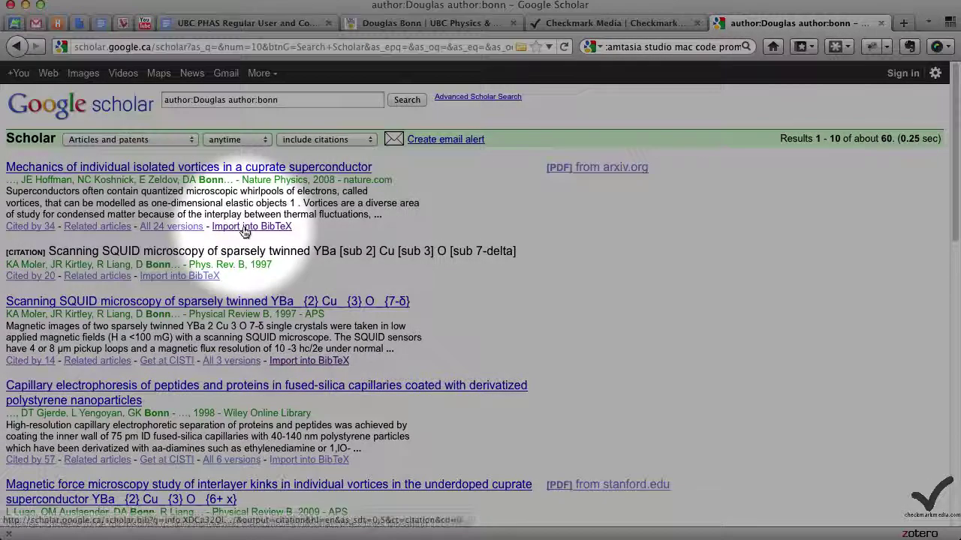
Copy the first result's BibTeX, the 2008 Nature Physics vortex article, then return to the profile tab.
left_click(244, 227)
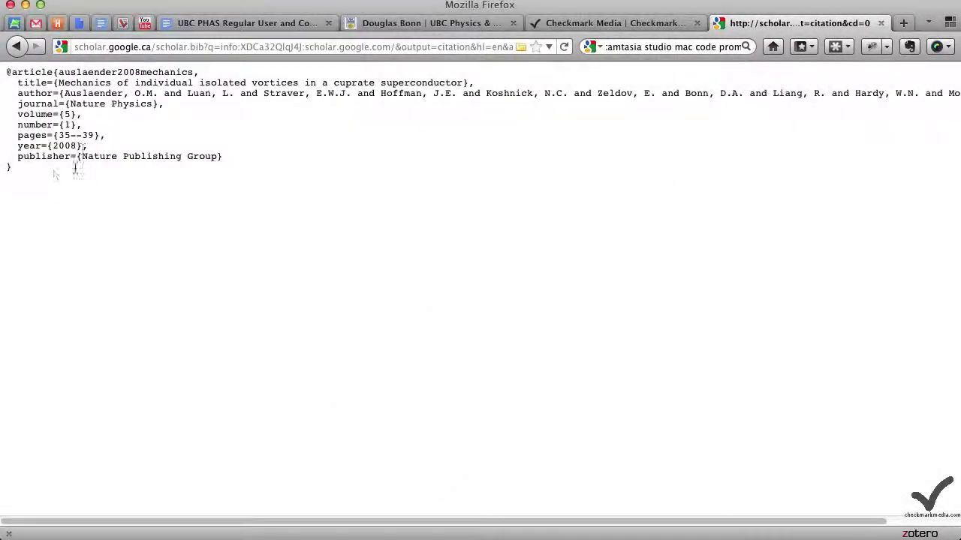
left_click_drag(13, 169, 6, 73)
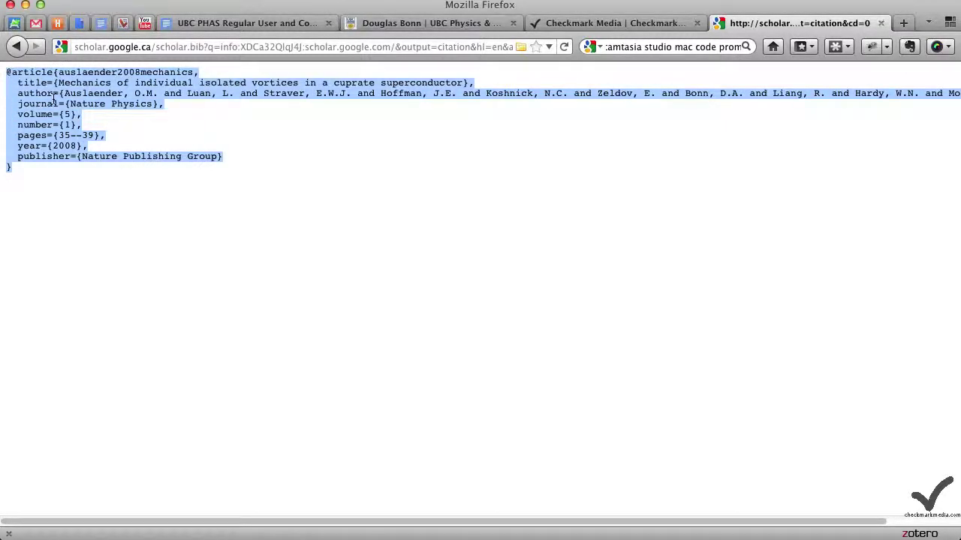
right_click(54, 102)
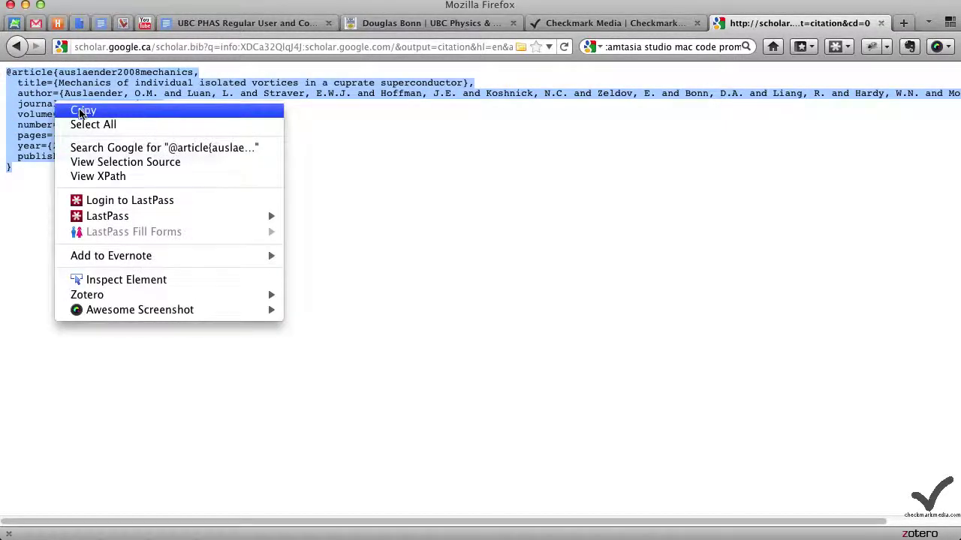
left_click(81, 113)
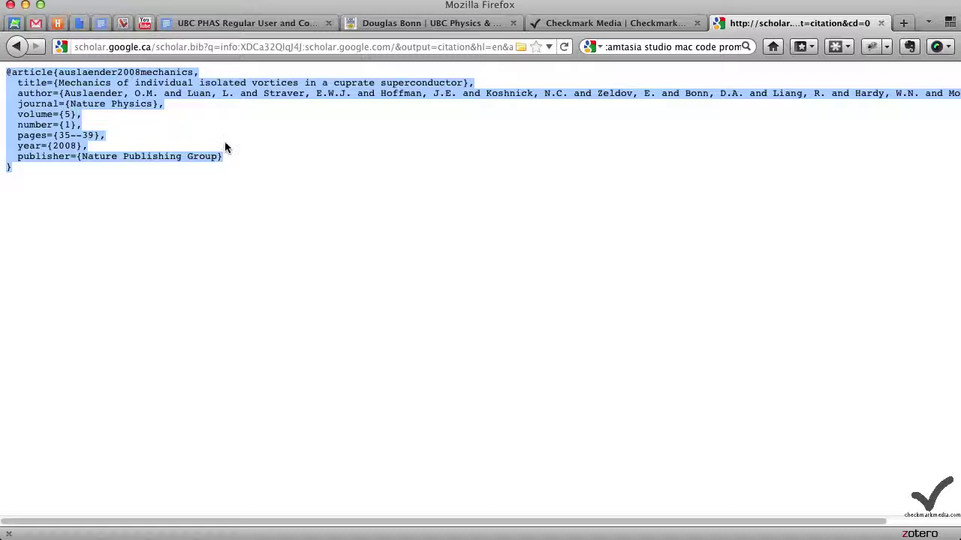
left_click(451, 23)
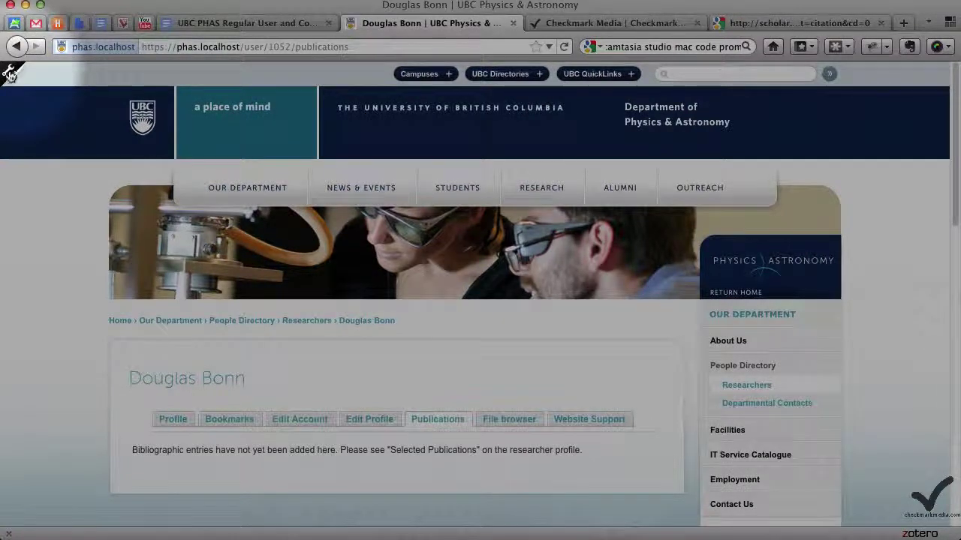
Start a new Bibliographic Entry from Create content in the admin toolbar.
left_click(11, 73)
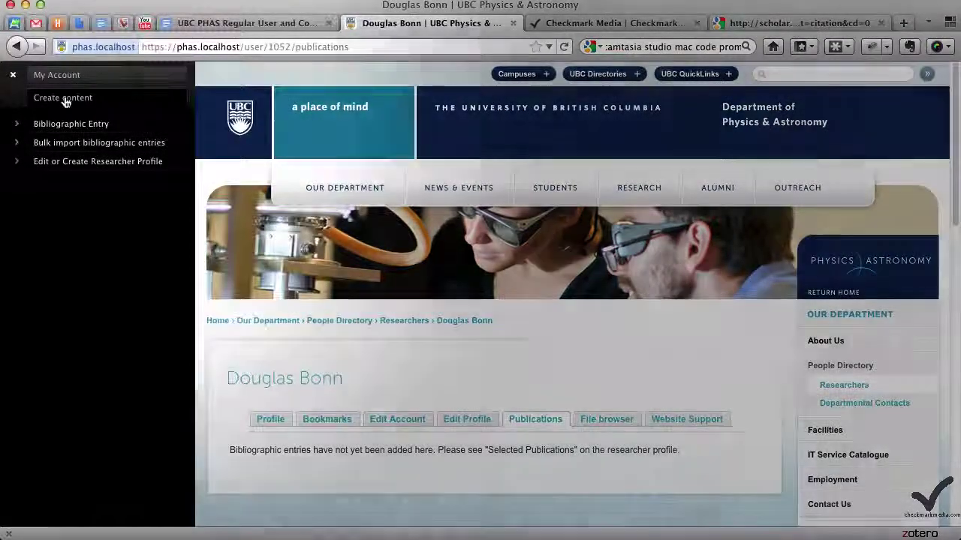
left_click(64, 98)
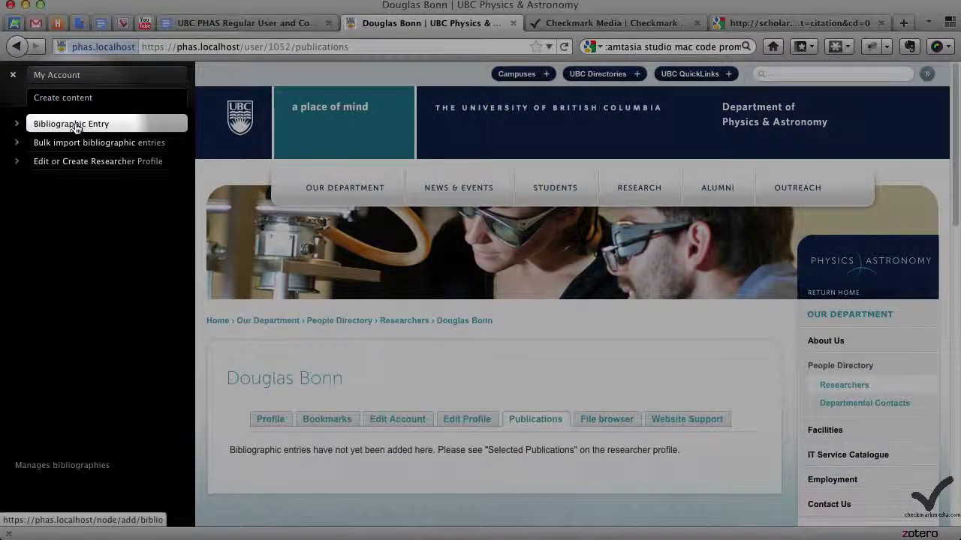
left_click(75, 127)
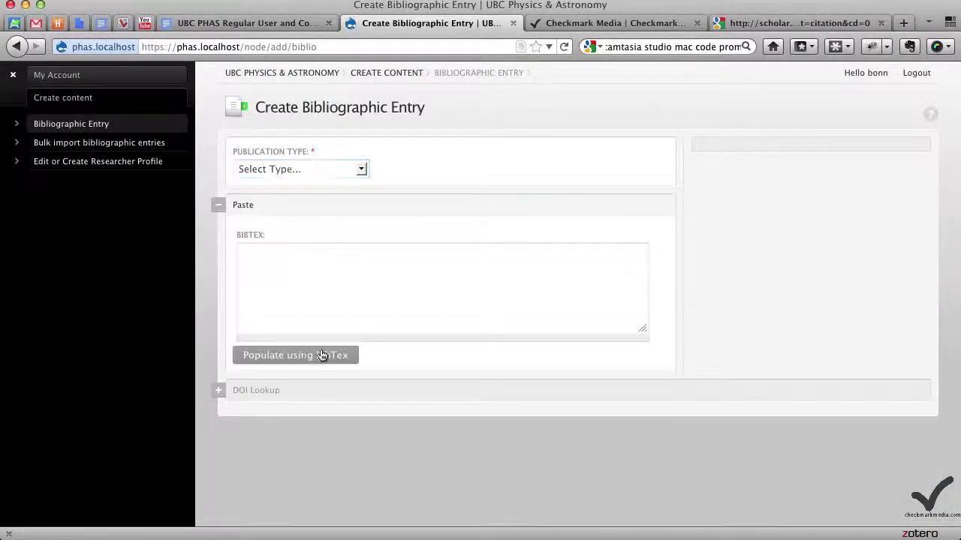
left_click(315, 296)
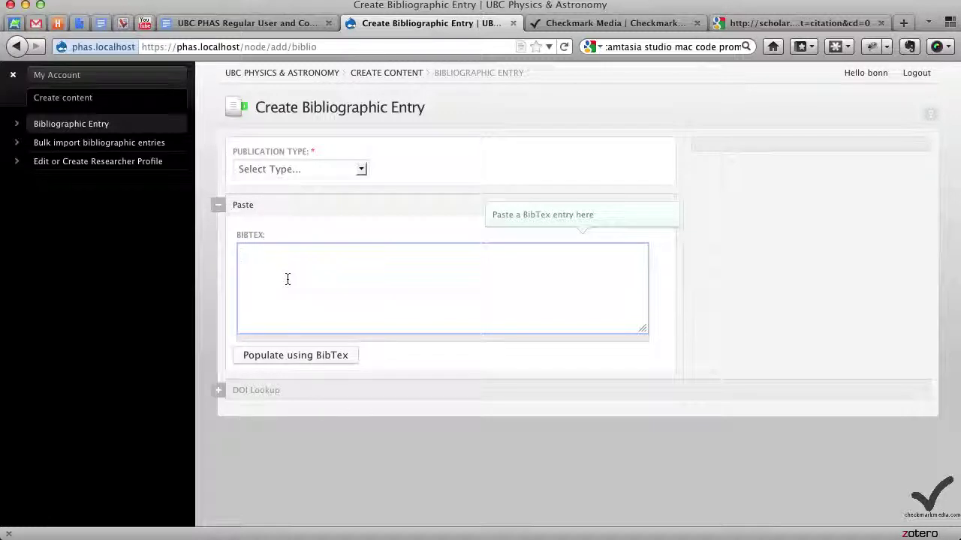
Paste the vortex article's BibTeX into the entry's BibTeX box and populate from it.
key("super+v")
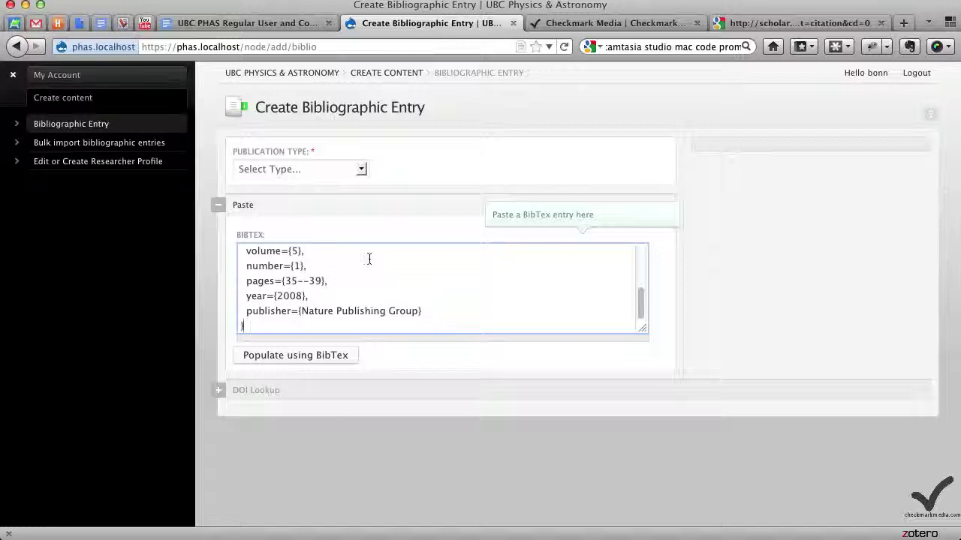
right_click(371, 261)
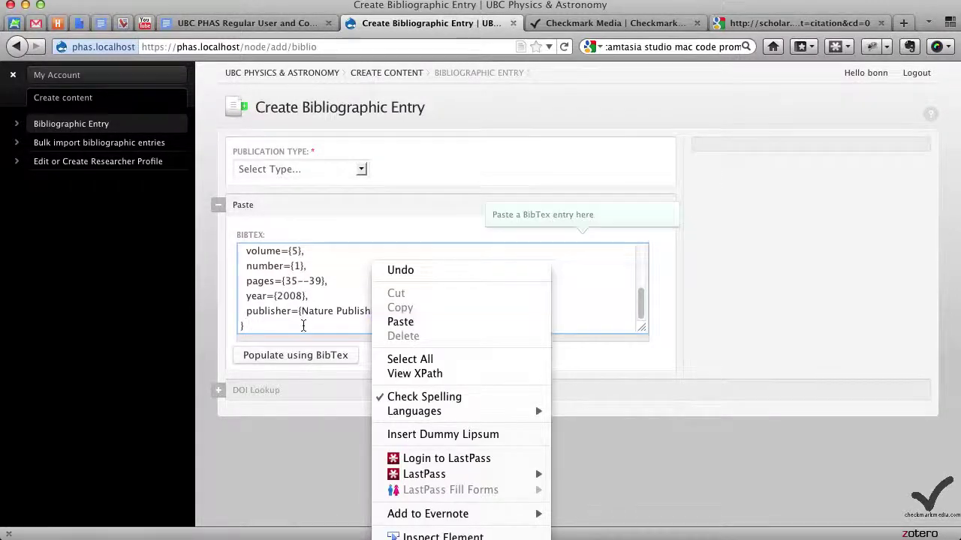
left_click(269, 315)
left_click(277, 357)
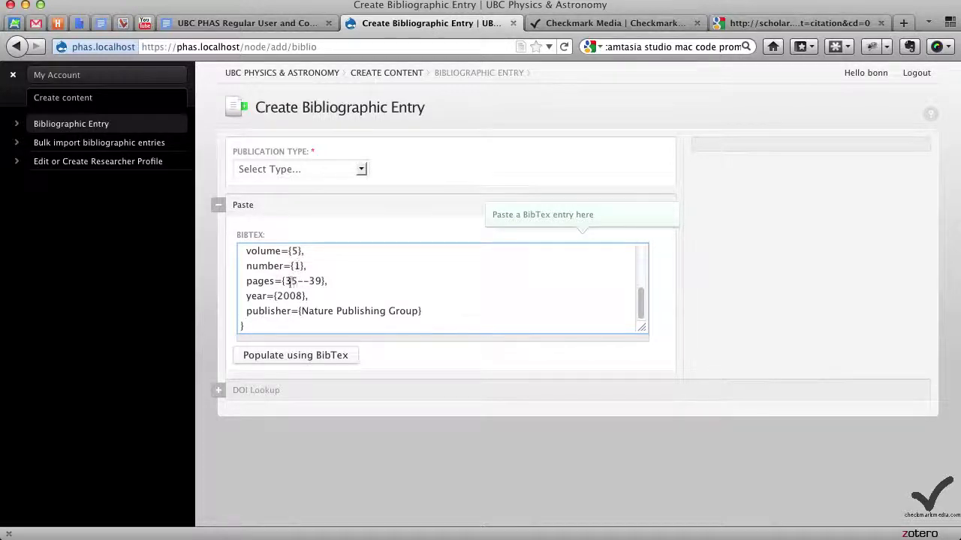
Auto-fill the form from BibTeX and review the 2008 Journal Article with ten authors.
left_click(279, 357)
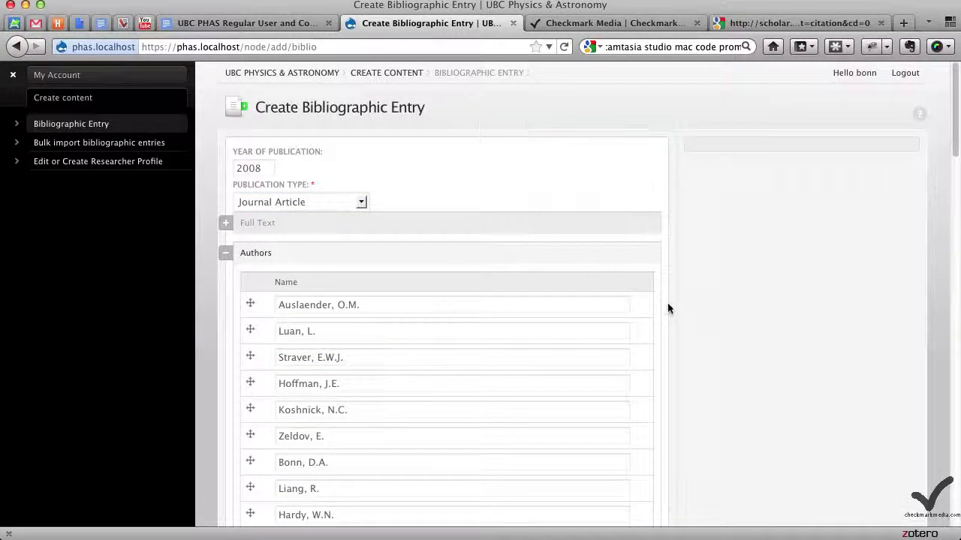
left_click_drag(304, 108, 434, 111)
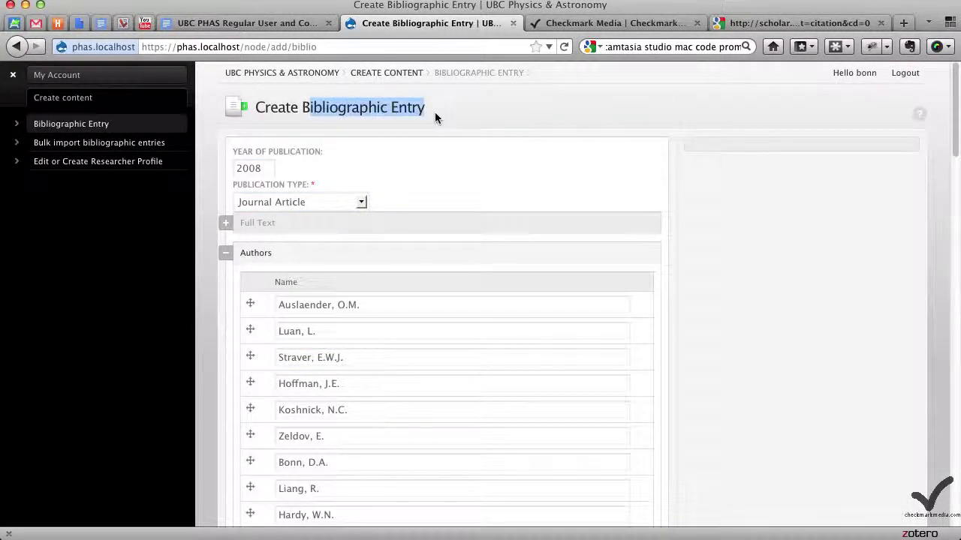
left_click(465, 163)
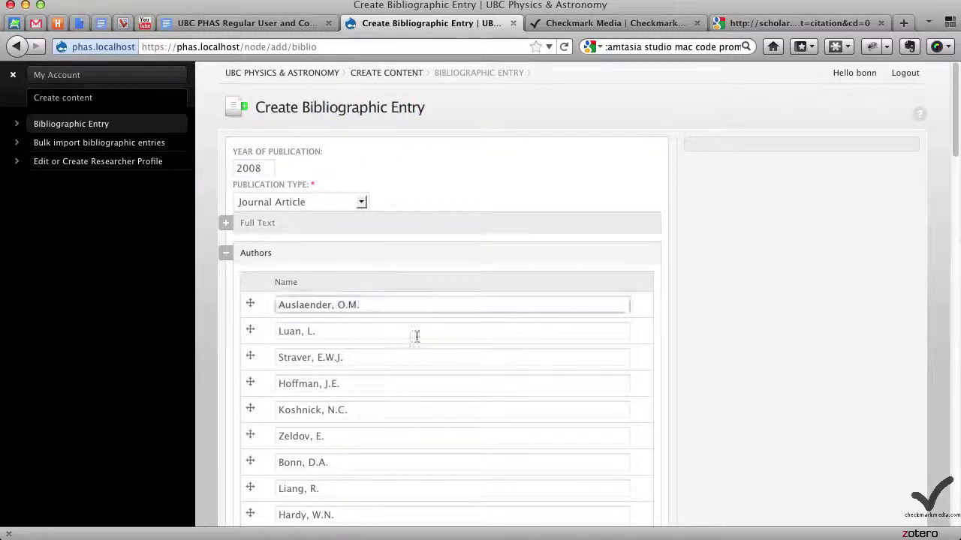
scroll(673, 335, "down", 4)
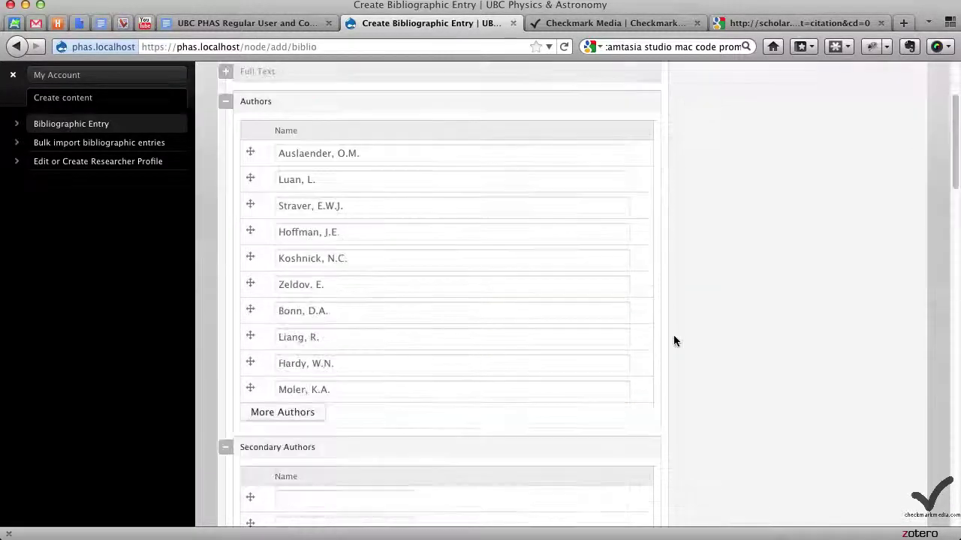
scroll(675, 323, "down", 5)
scroll(693, 303, "down", 8)
scroll(692, 307, "down", 3)
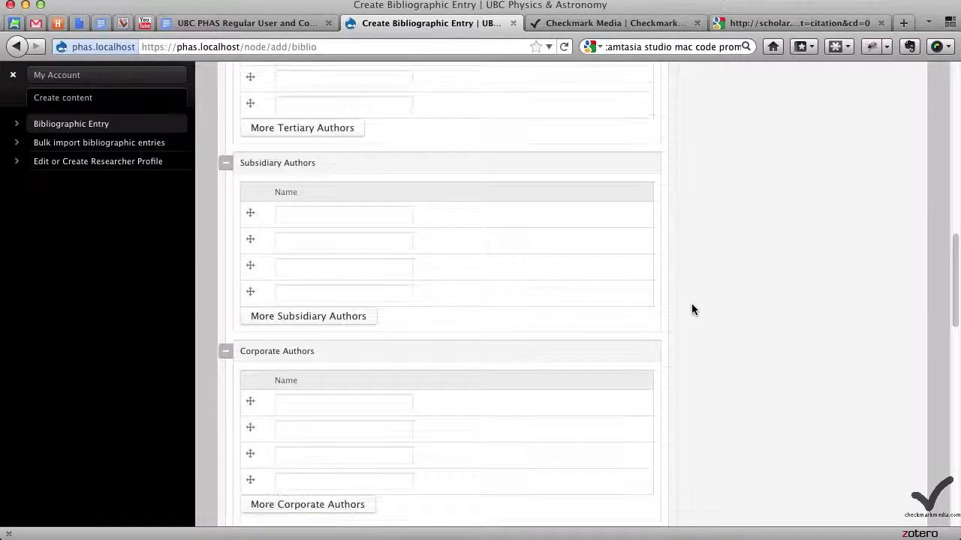
scroll(692, 309, "down", 10)
scroll(691, 308, "down", 1)
Leave the Abstract and URL empty and save the vortex article entry.
scroll(691, 311, "down", 5)
scroll(689, 305, "down", 5)
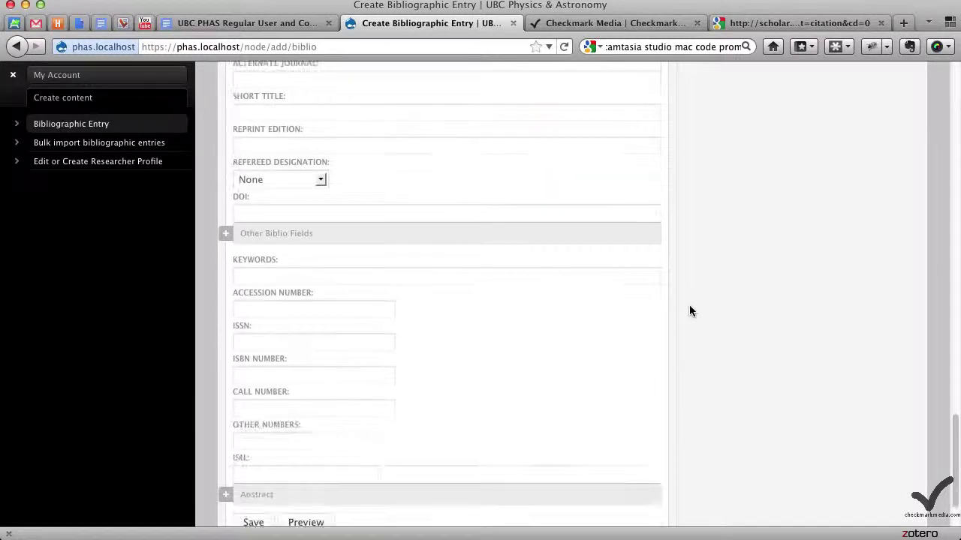
scroll(689, 304, "down", 3)
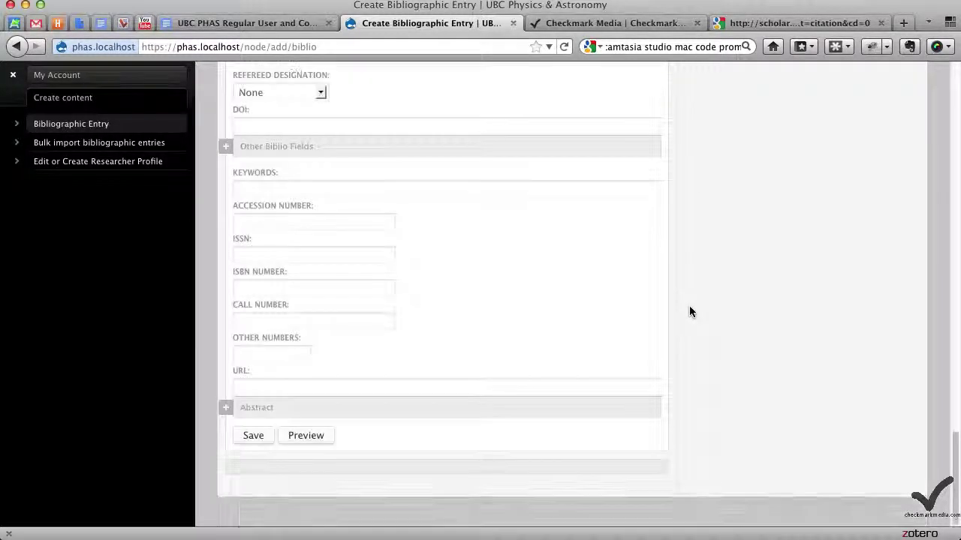
left_click(228, 410)
left_click(319, 457)
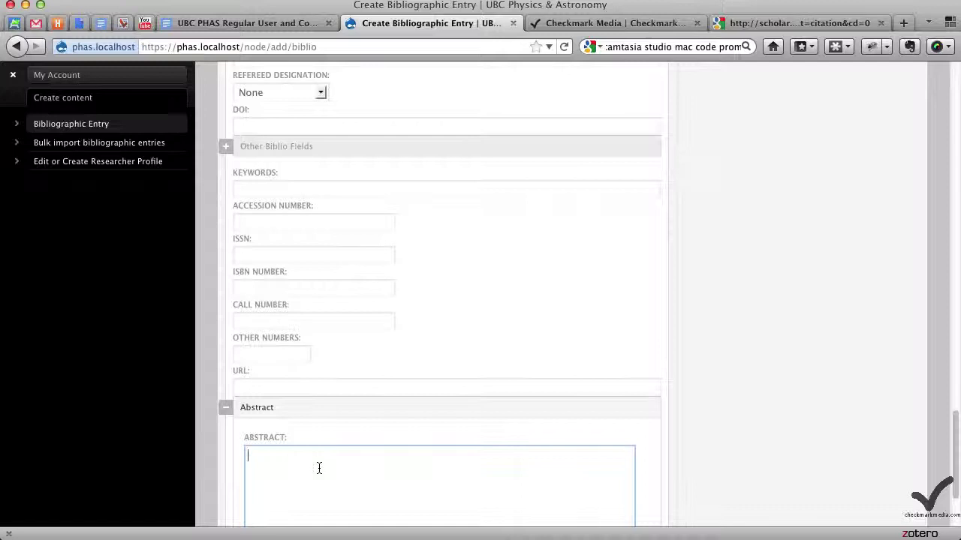
left_click(292, 388)
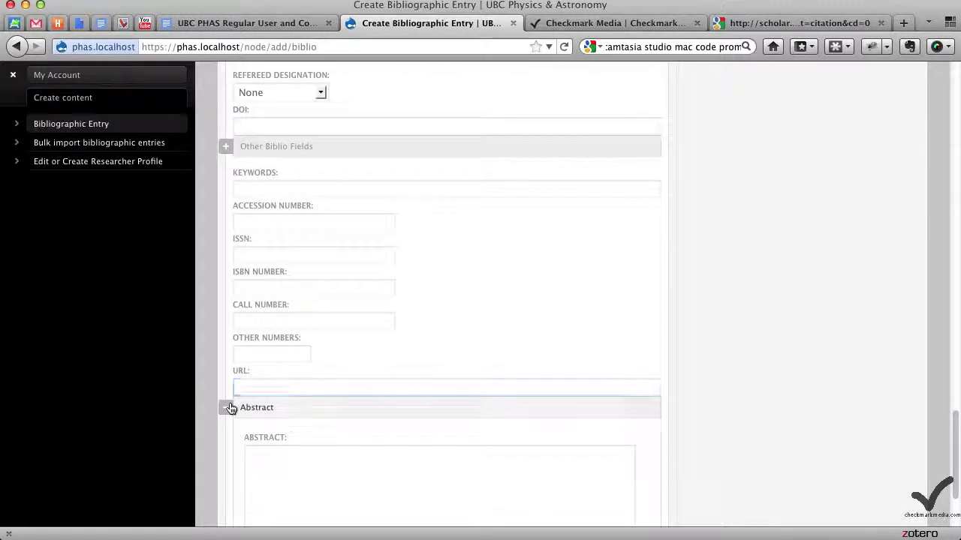
left_click(227, 407)
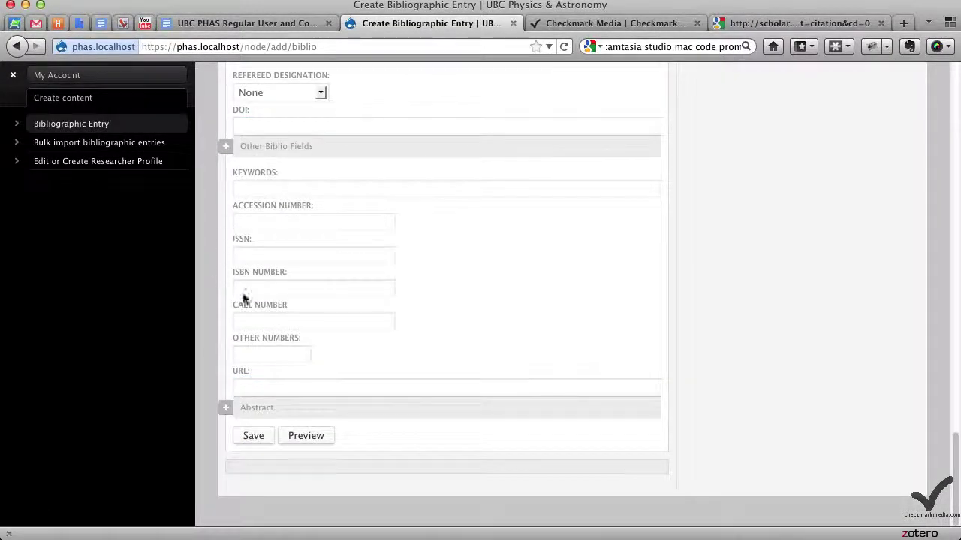
left_click(255, 439)
View the profile's Publications tab, now listing the vortex article under 2008.
left_click(255, 442)
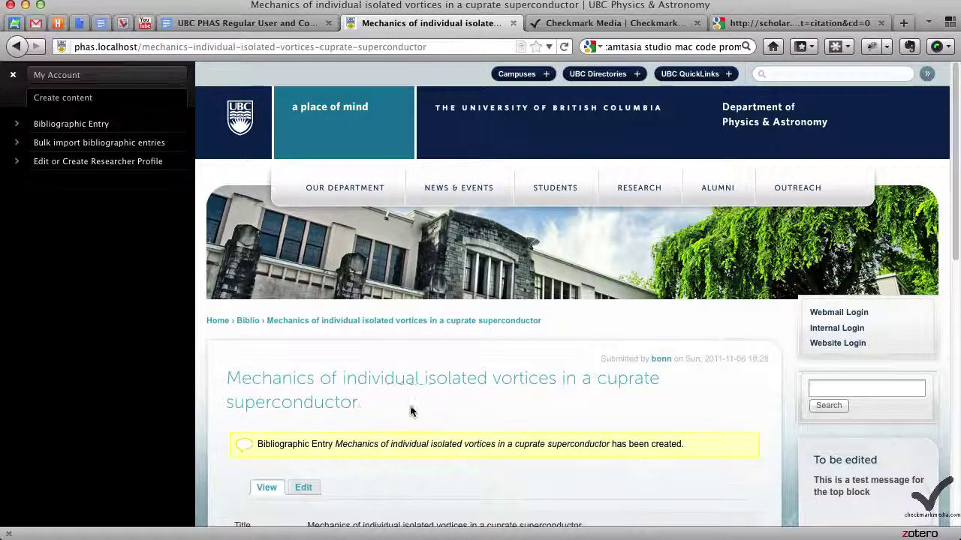
scroll(411, 410, "down", 6)
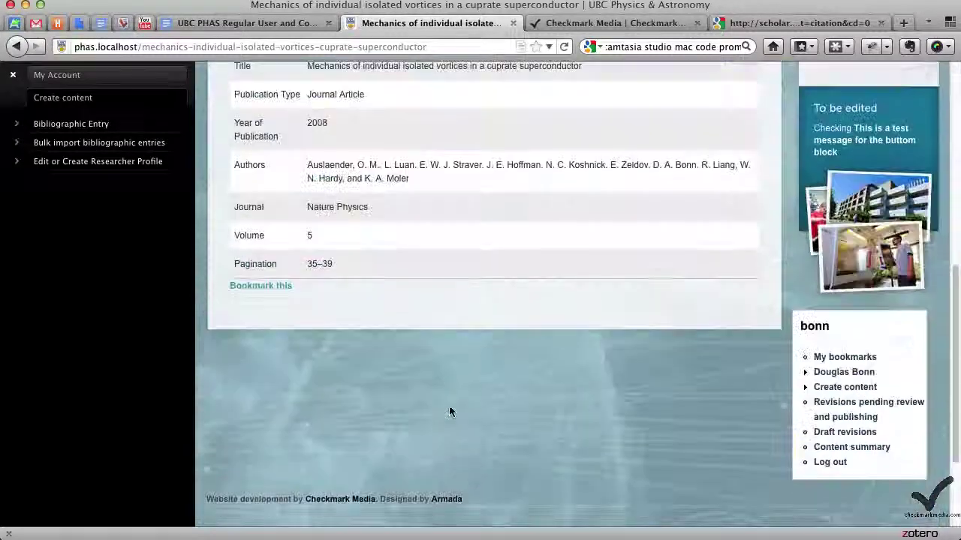
left_click(829, 375)
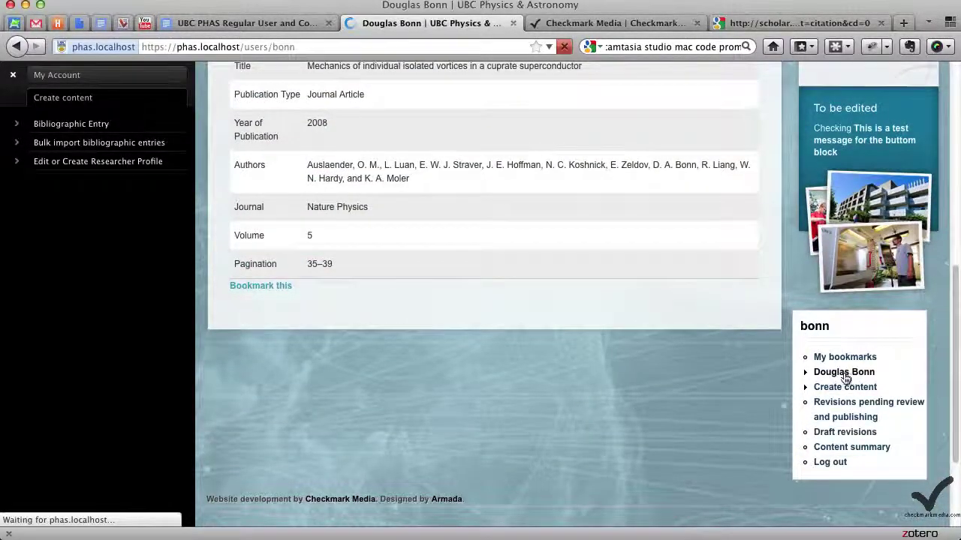
scroll(516, 379, "down", 5)
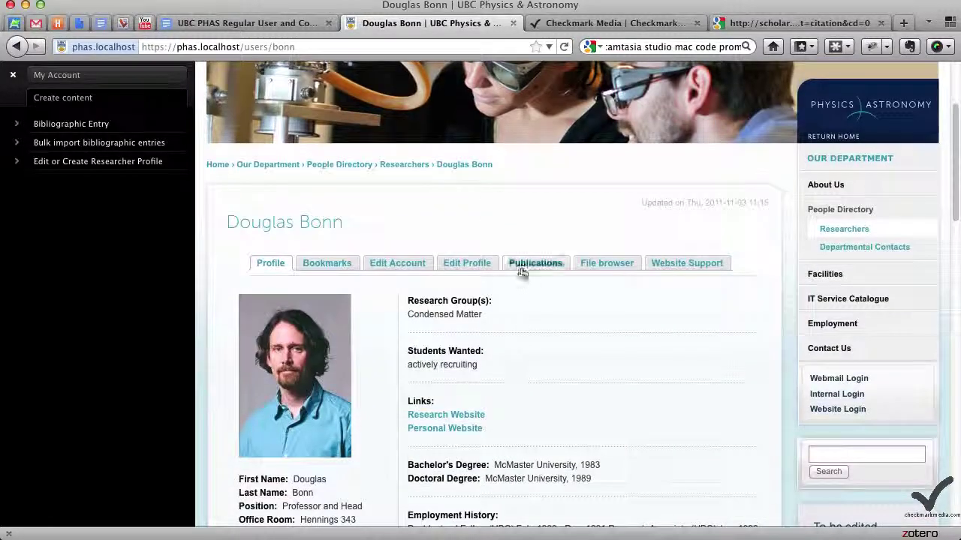
left_click(527, 269)
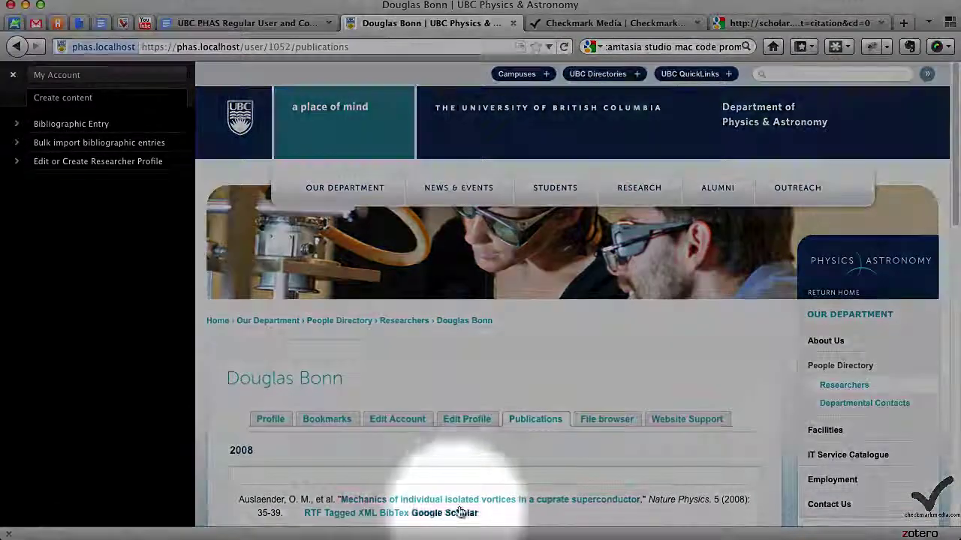
scroll(417, 481, "down", 5)
scroll(394, 259, "down", 2)
scroll(393, 262, "up", 1)
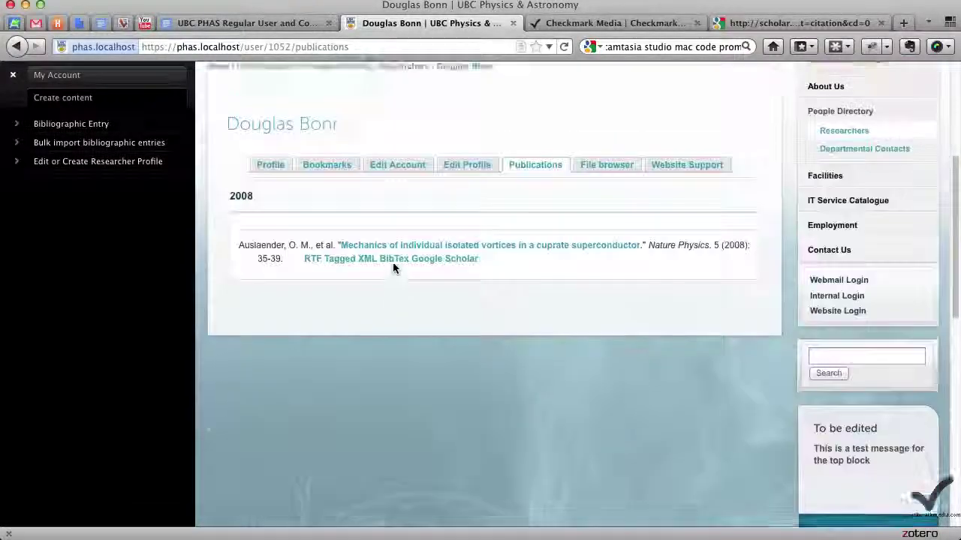
scroll(392, 262, "up", 3)
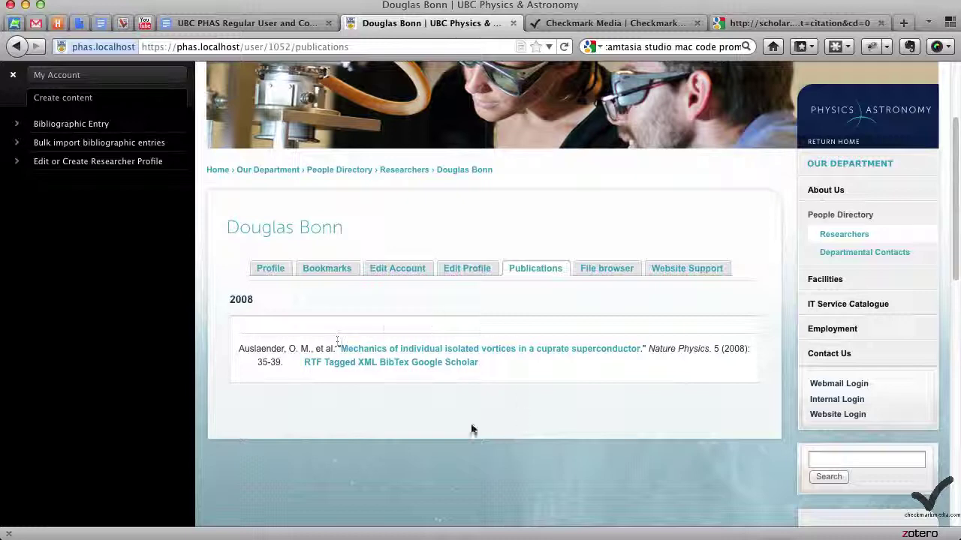
Edit the profile, pick Chicago as Preferred Citation Style, and save.
left_click(420, 349)
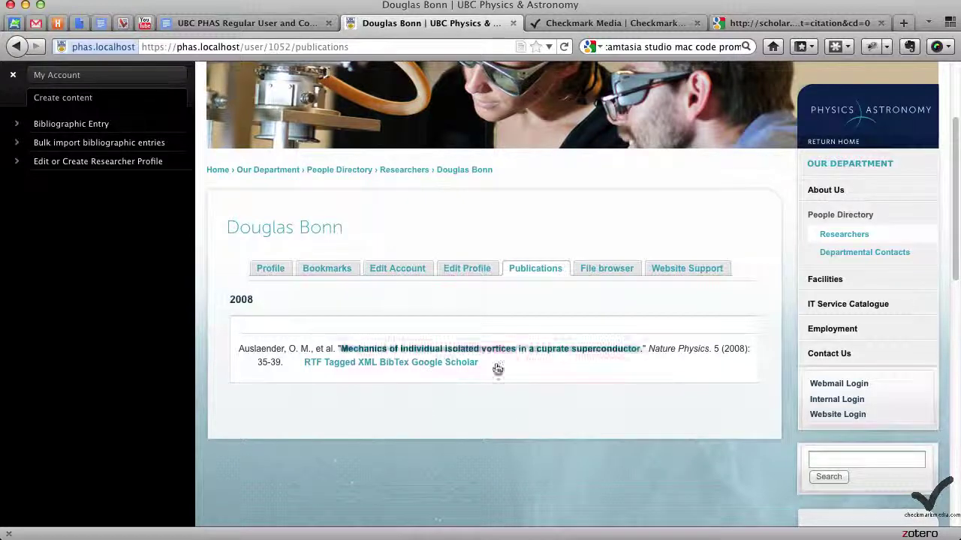
left_click(467, 268)
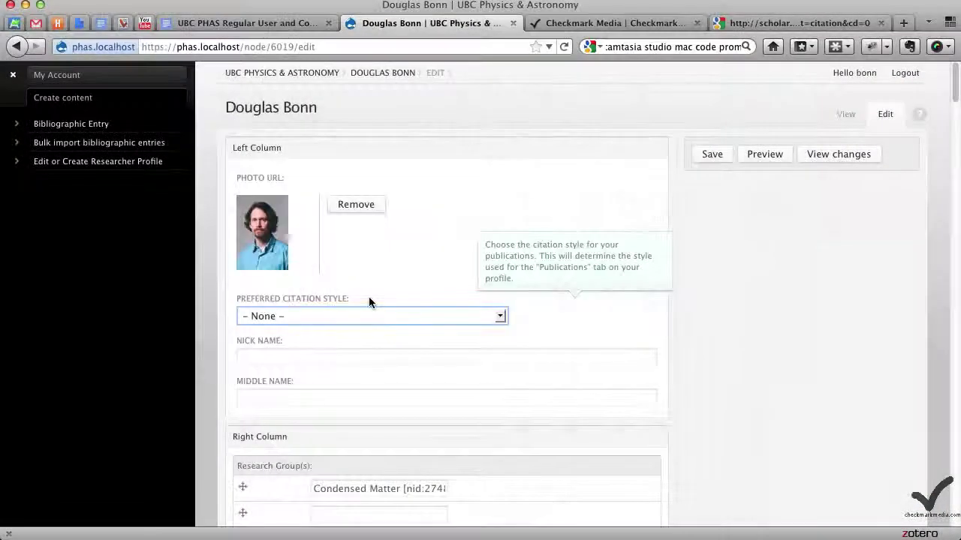
left_click(420, 316)
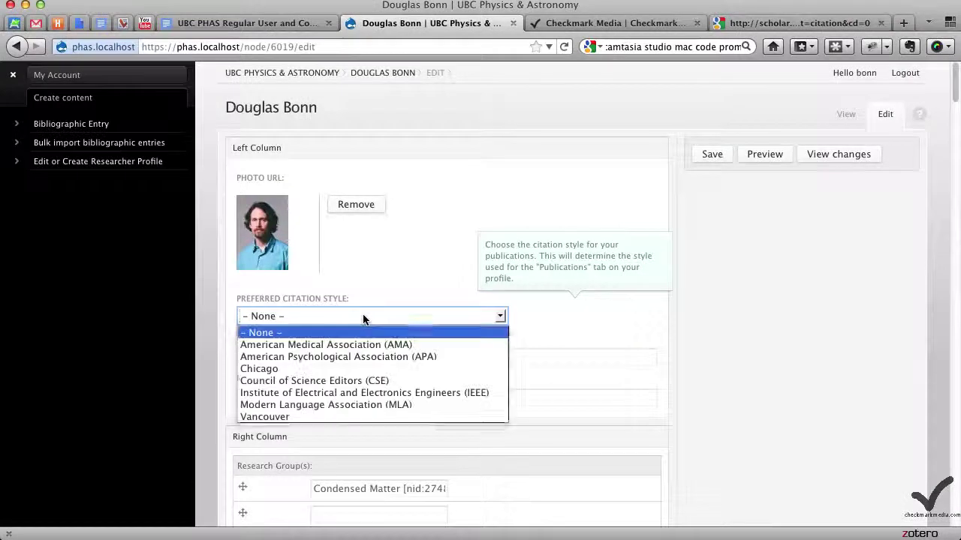
left_click(356, 368)
left_click(712, 156)
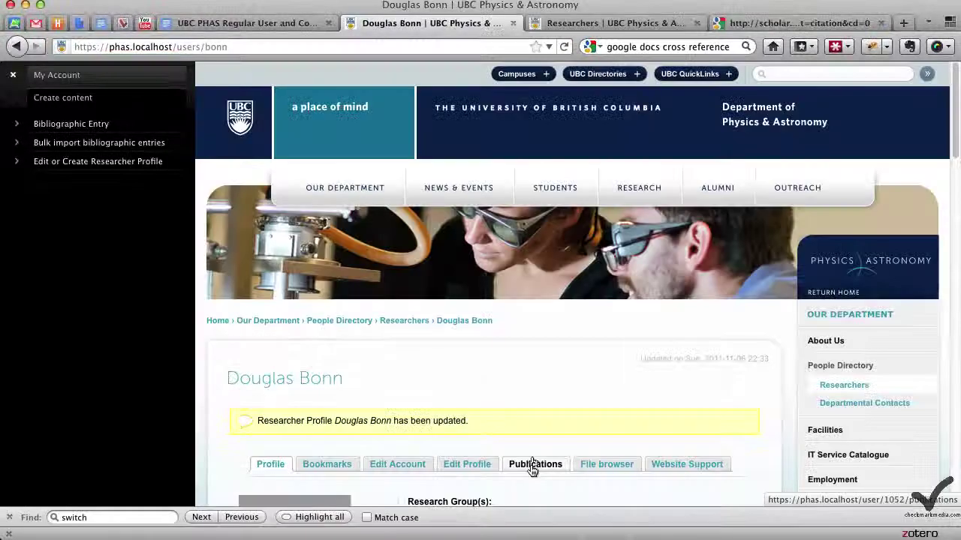
Check the vortex article's Chicago-style citation and its full author list on Publications.
left_click(533, 465)
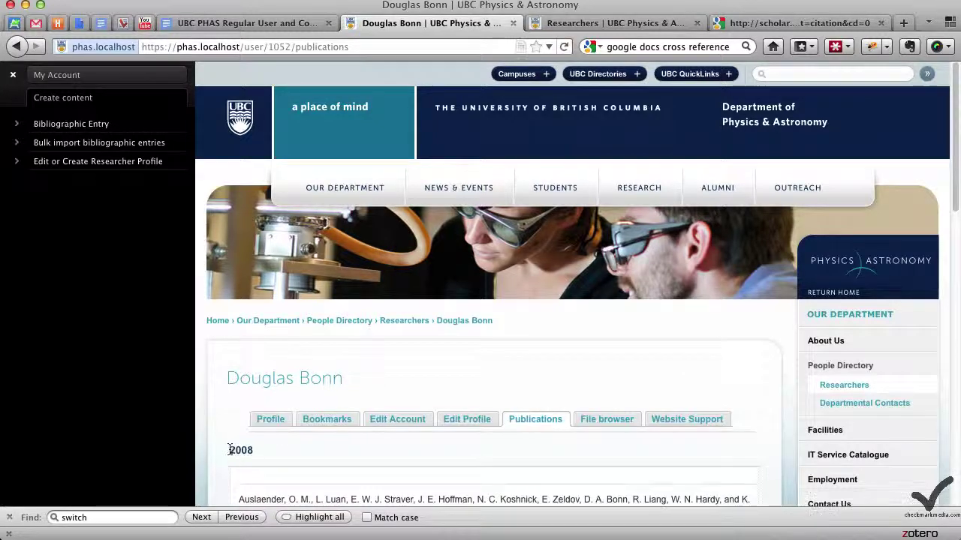
scroll(247, 443, "down", 3)
left_click_drag(240, 377, 263, 391)
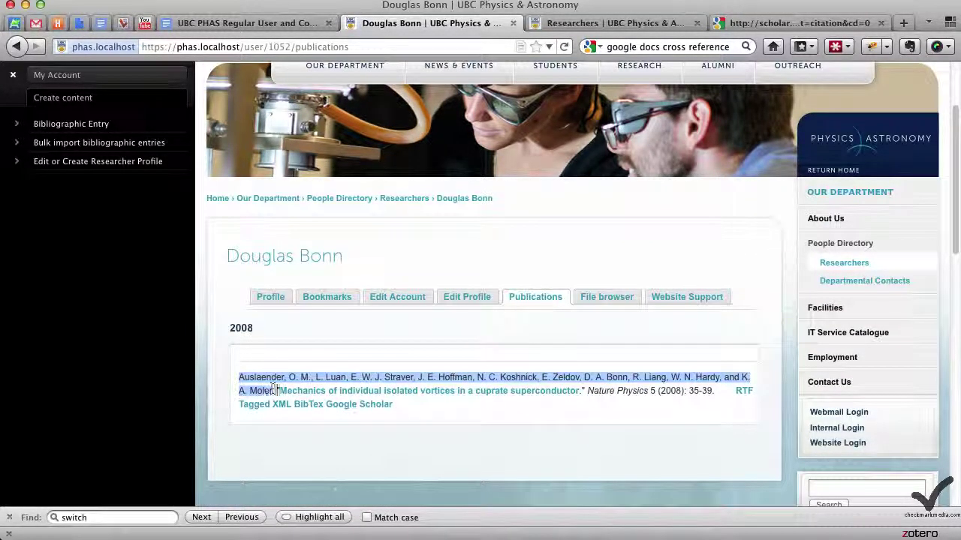
left_click(280, 349)
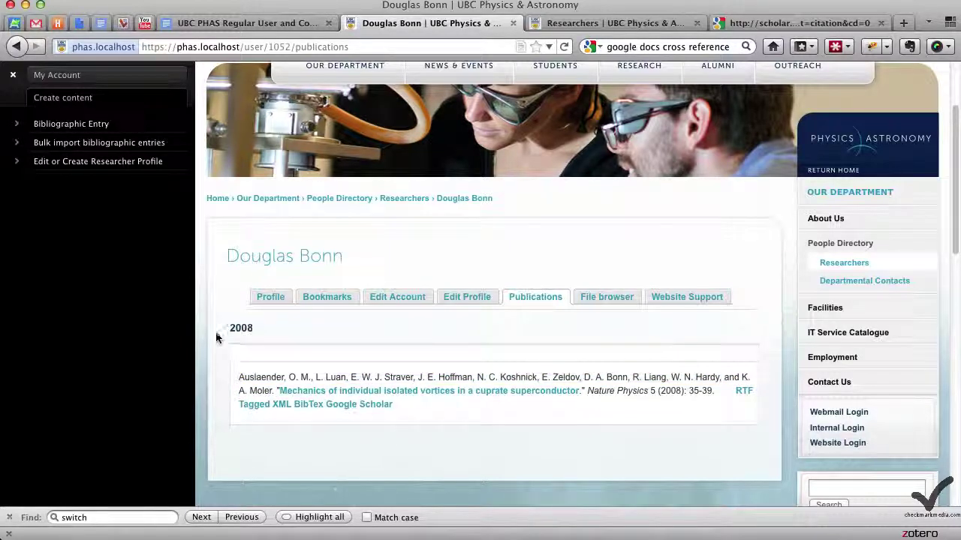
scroll(211, 334, "up", 3)
scroll(200, 364, "down", 3)
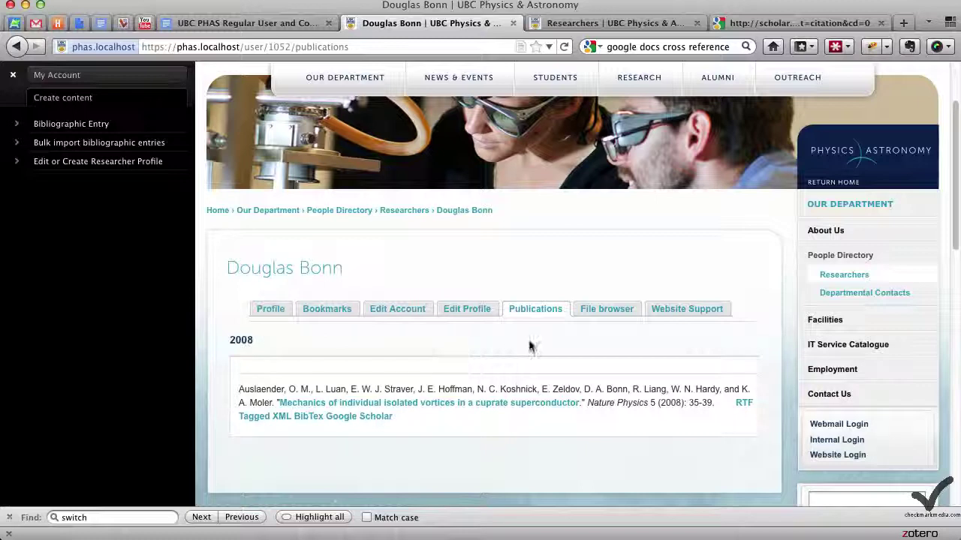
left_click(535, 308)
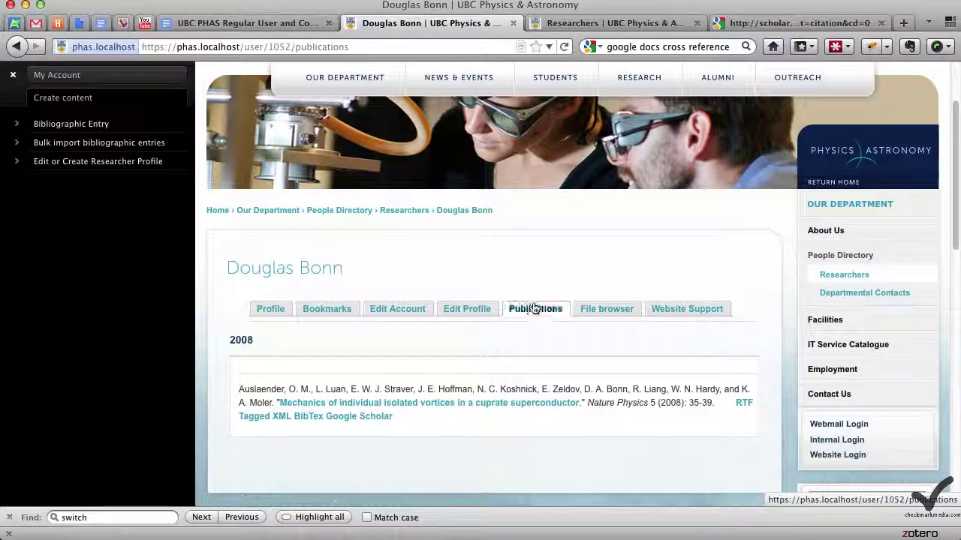
Switch to the Profile tab and back to Publications to confirm the Chicago listing.
left_click(275, 310)
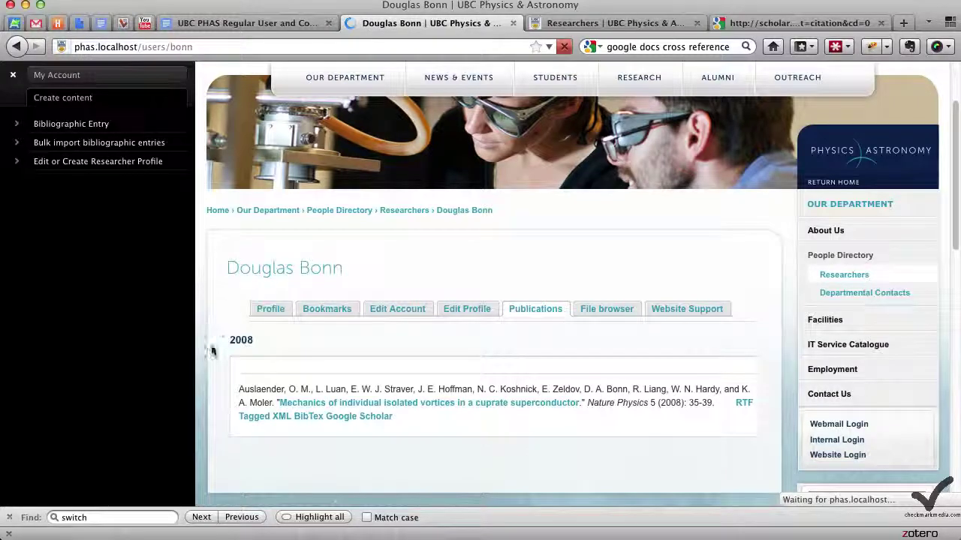
scroll(214, 347, "down", 10)
scroll(401, 257, "down", 5)
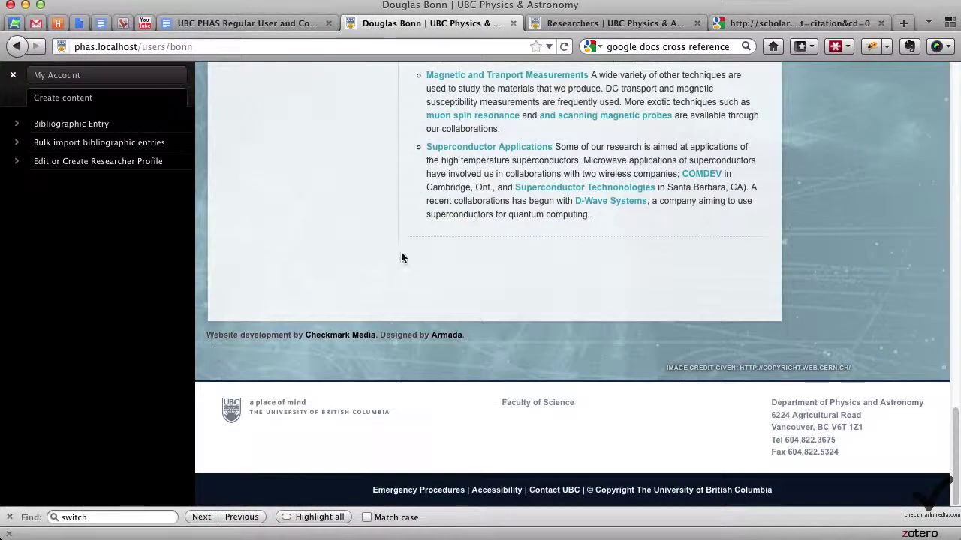
scroll(401, 257, "up", 5)
scroll(399, 259, "down", 2)
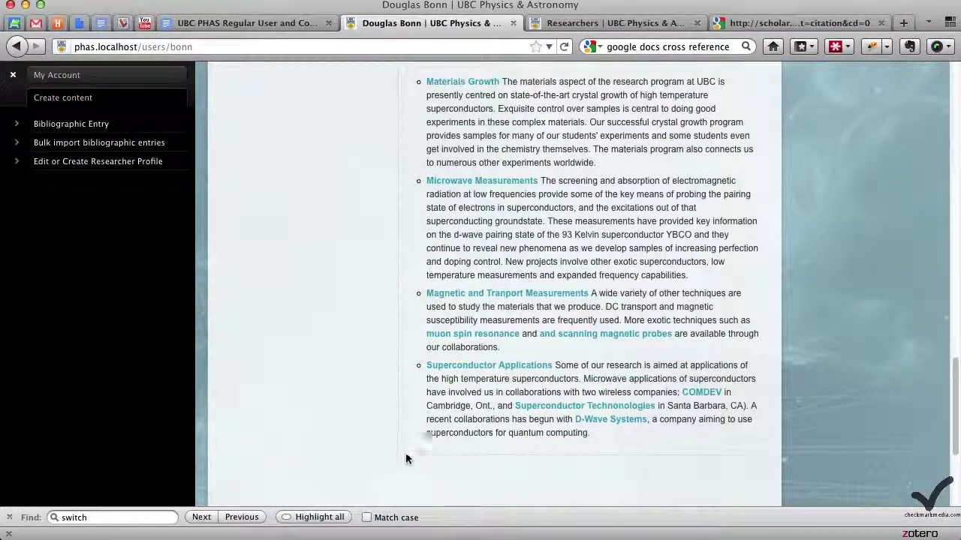
scroll(272, 294, "up", 15)
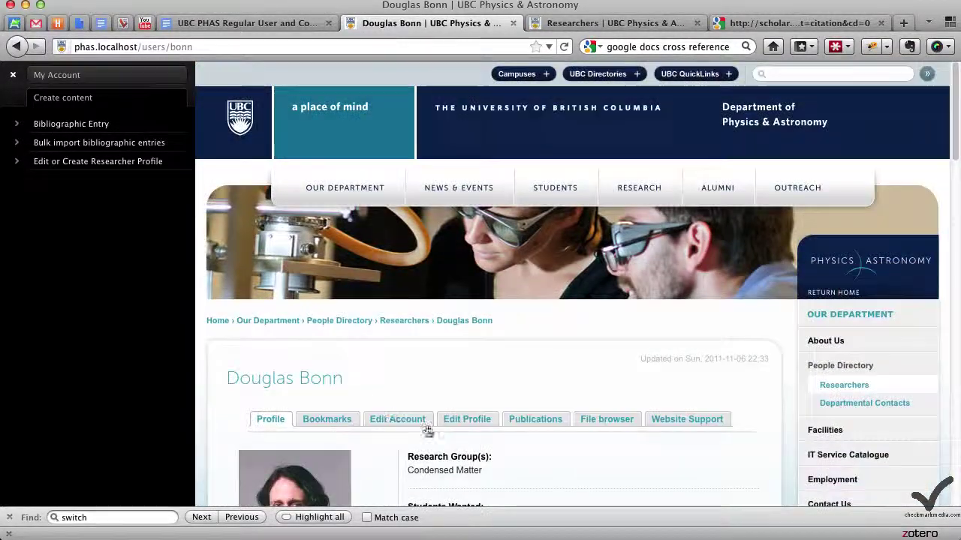
left_click(535, 419)
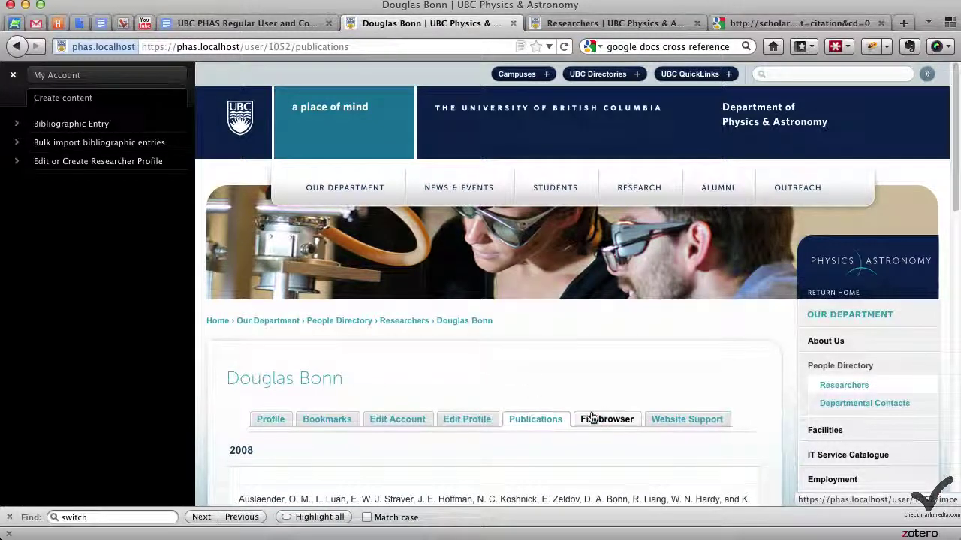
scroll(599, 455, "down", 5)
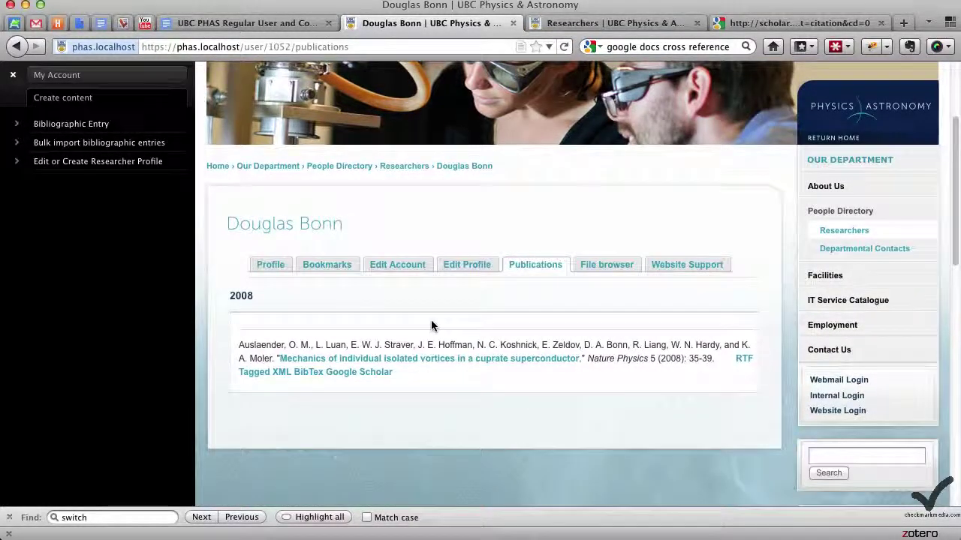
Capture the 2008 vortex article citation from the profile's Publications page into Zotero.
left_click(521, 47)
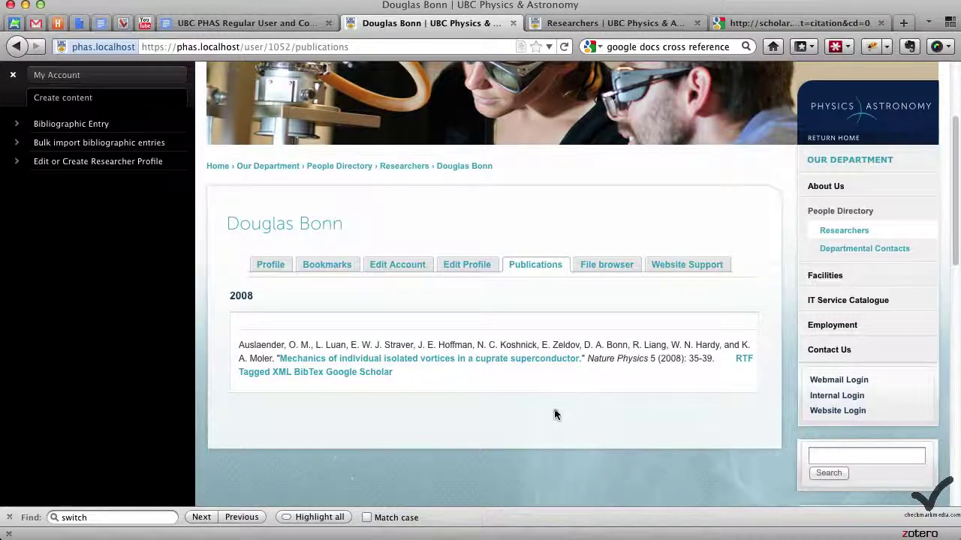
left_click(520, 49)
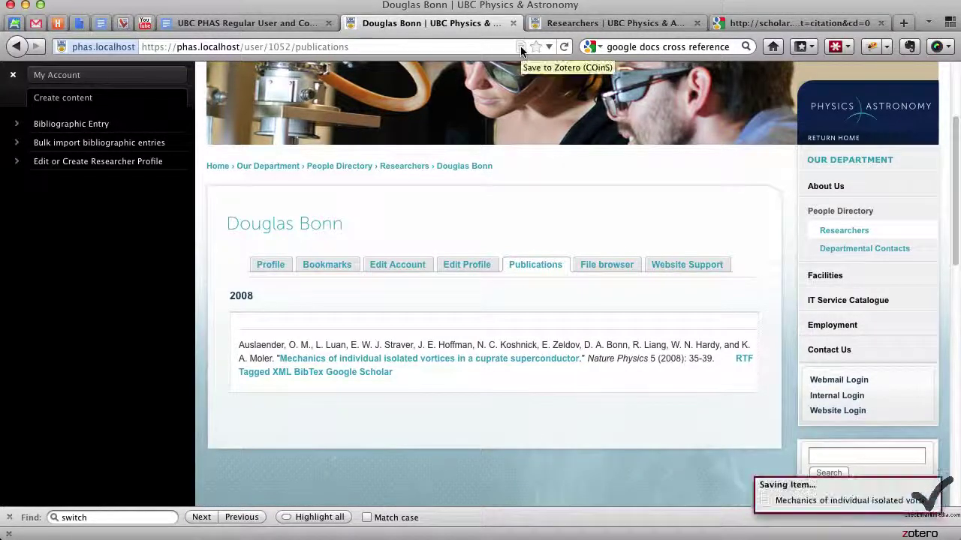